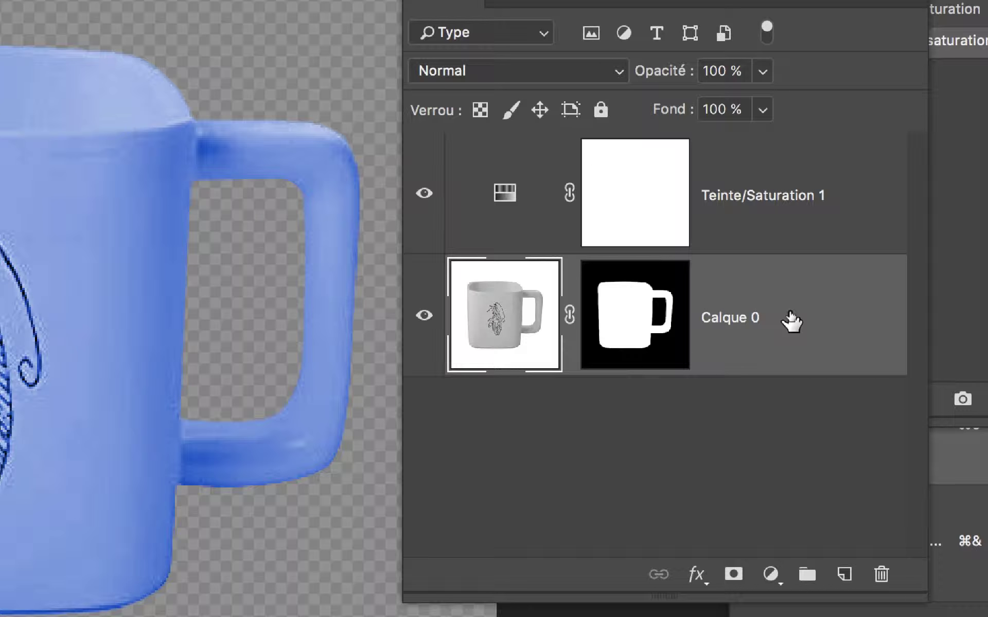
Convert the Calque 0 mug layer to a smart object via its context menu
right_click(791, 321)
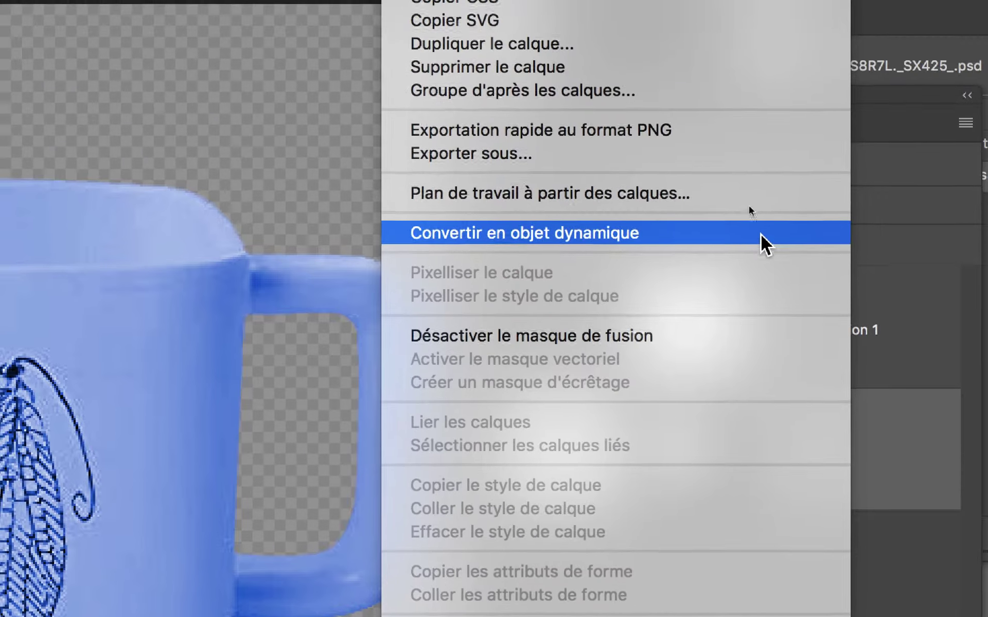
click(761, 235)
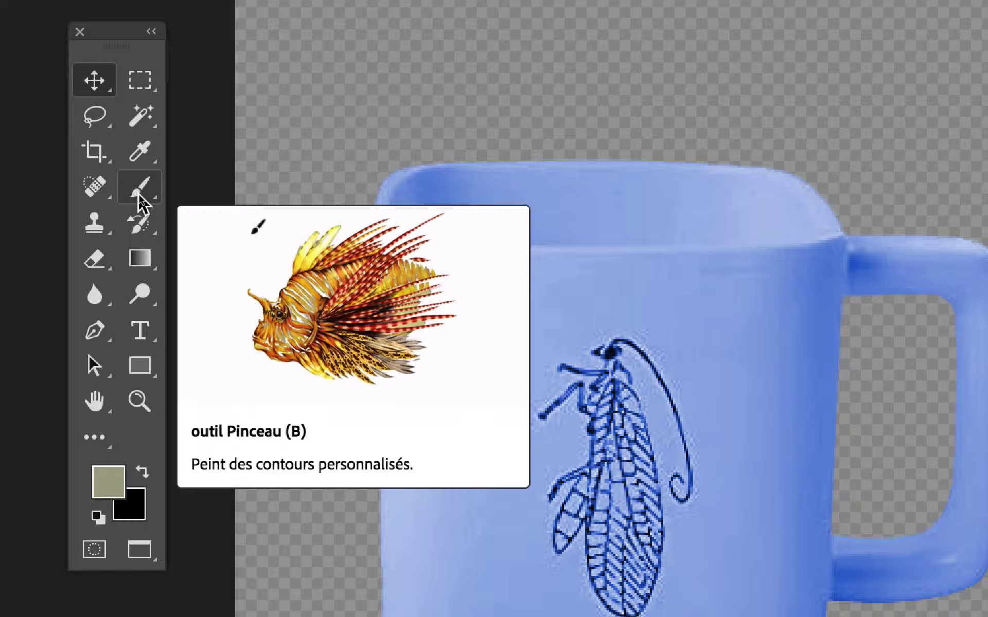
right_click(138, 195)
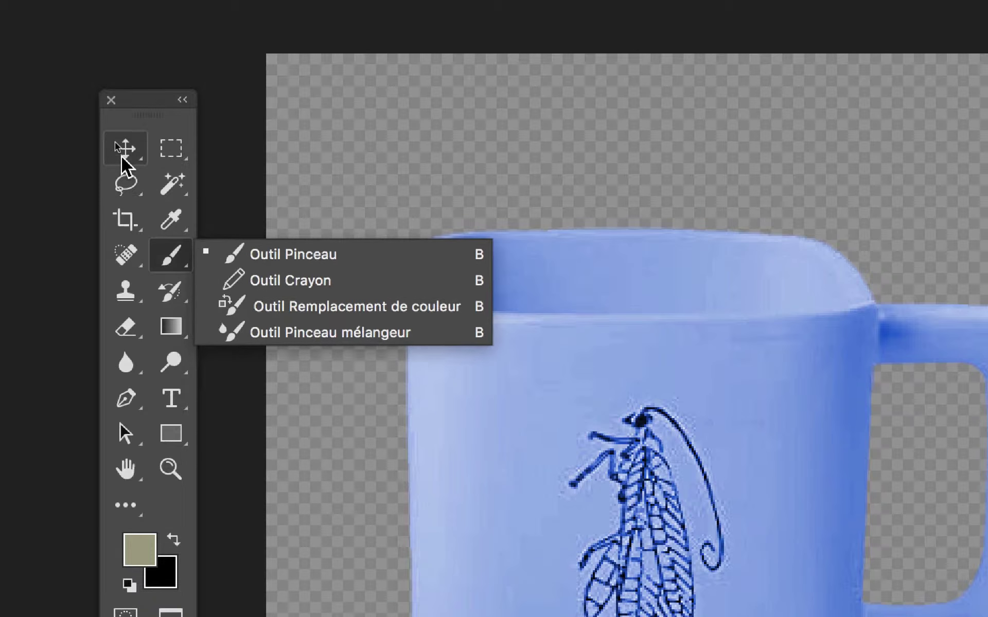
right_click(123, 157)
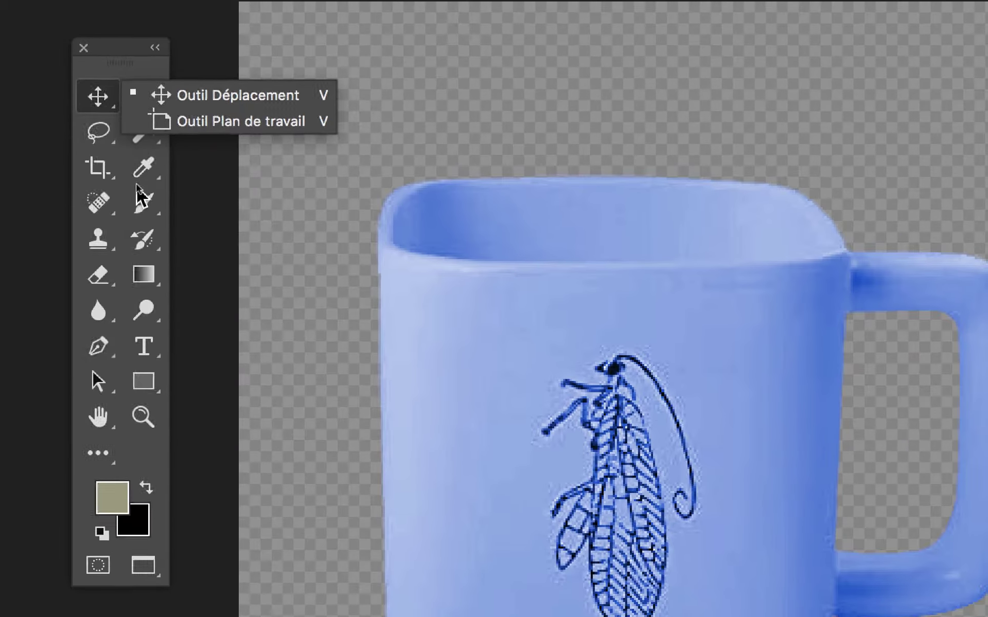
click(122, 160)
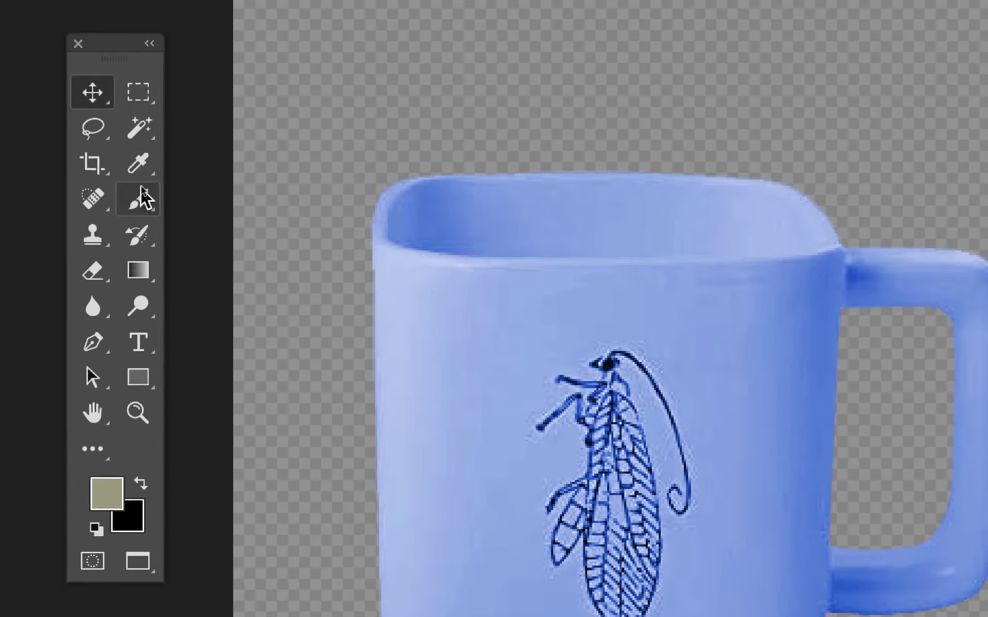
right_click(144, 201)
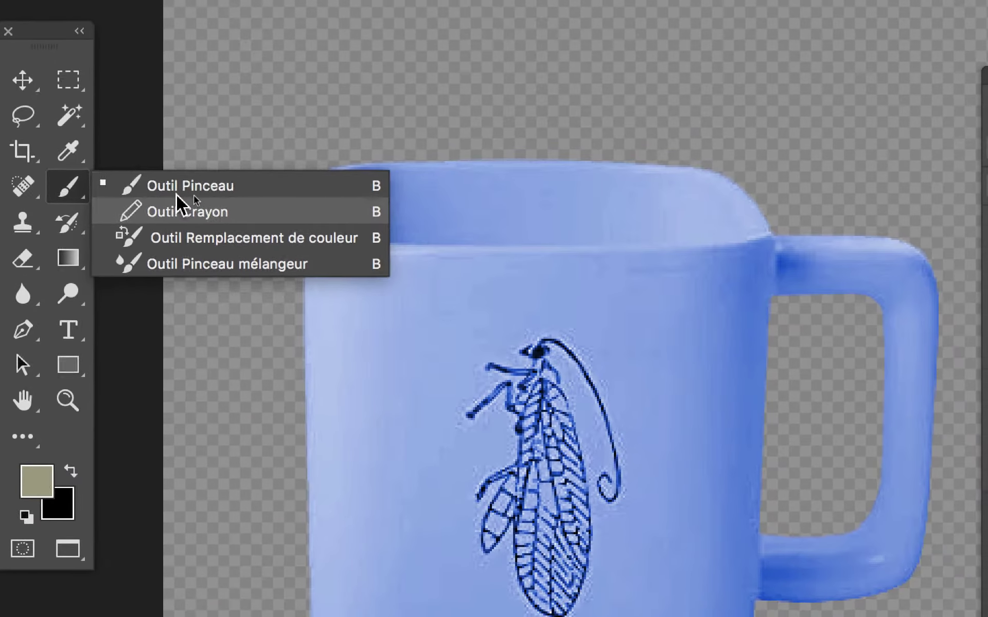
click(249, 201)
click(345, 207)
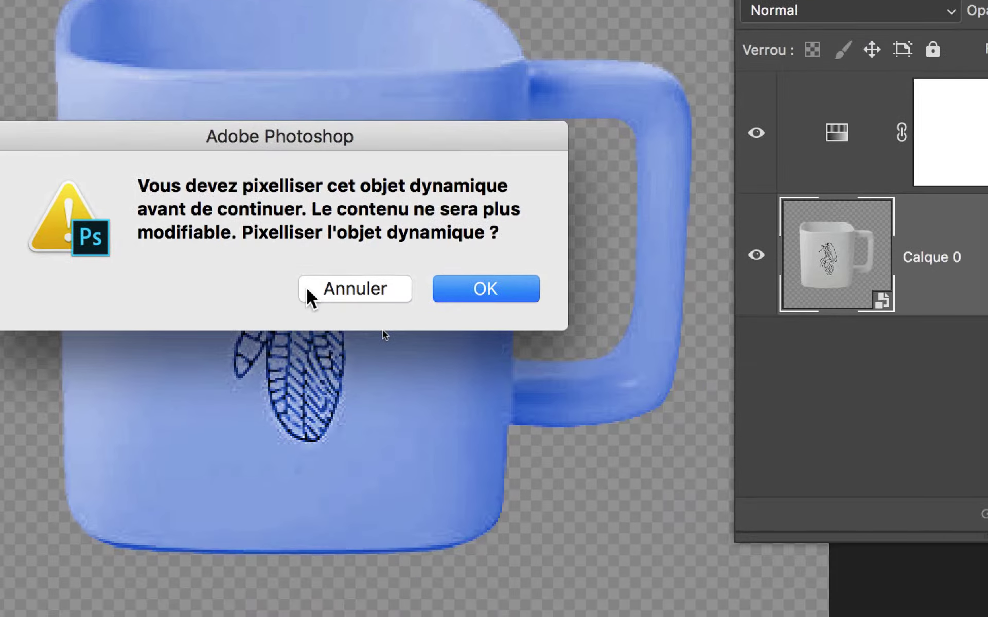
click(396, 393)
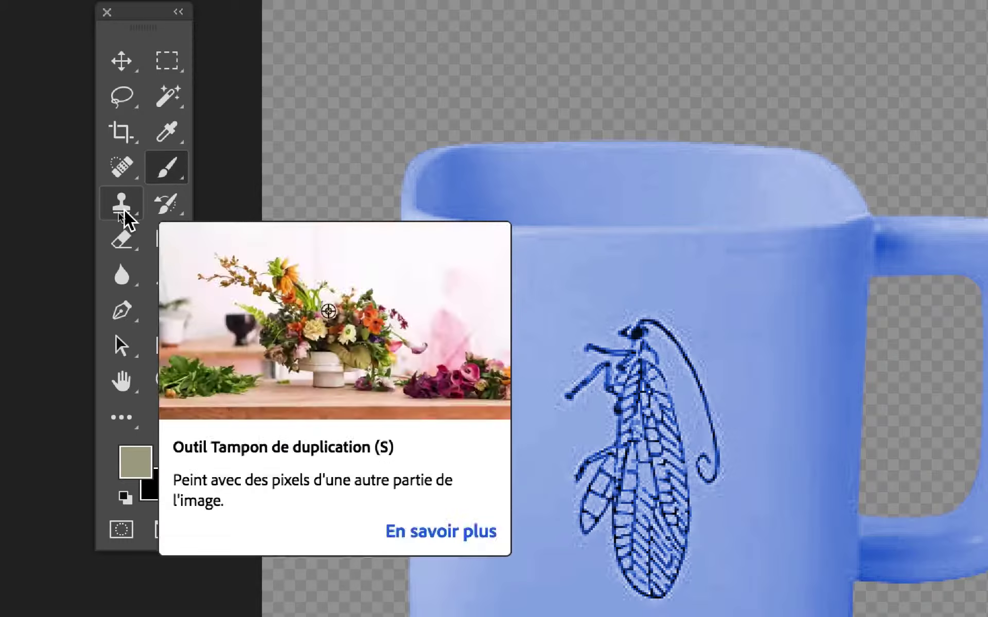
click(103, 234)
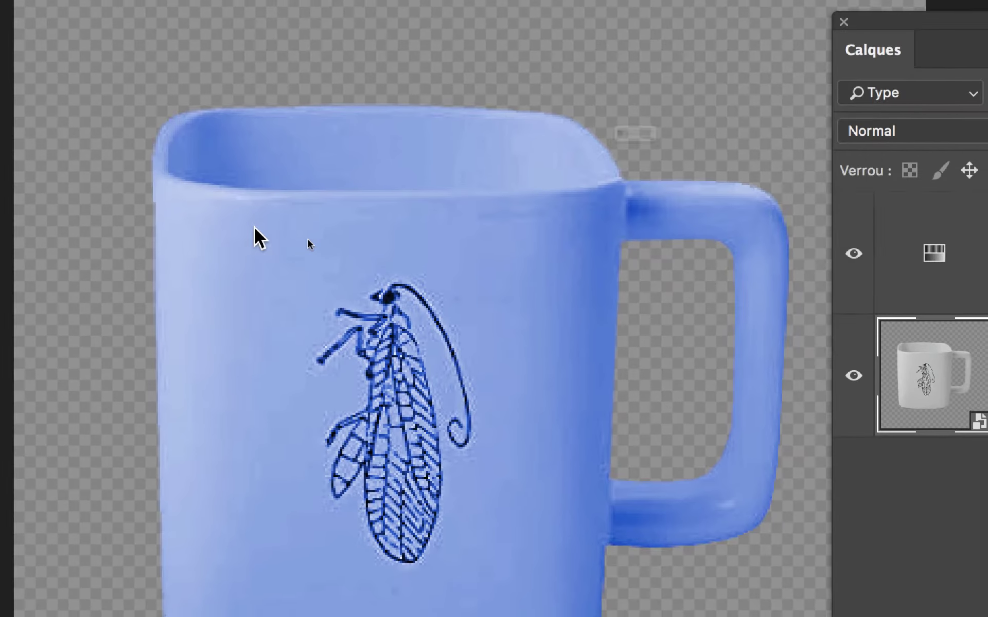
click(254, 228)
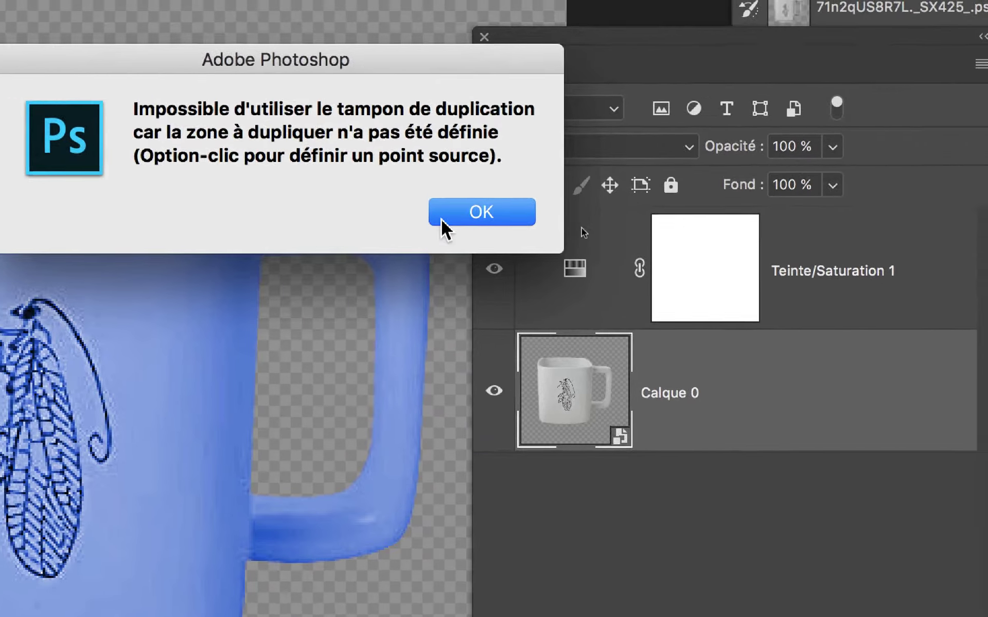
click(440, 216)
click(144, 214)
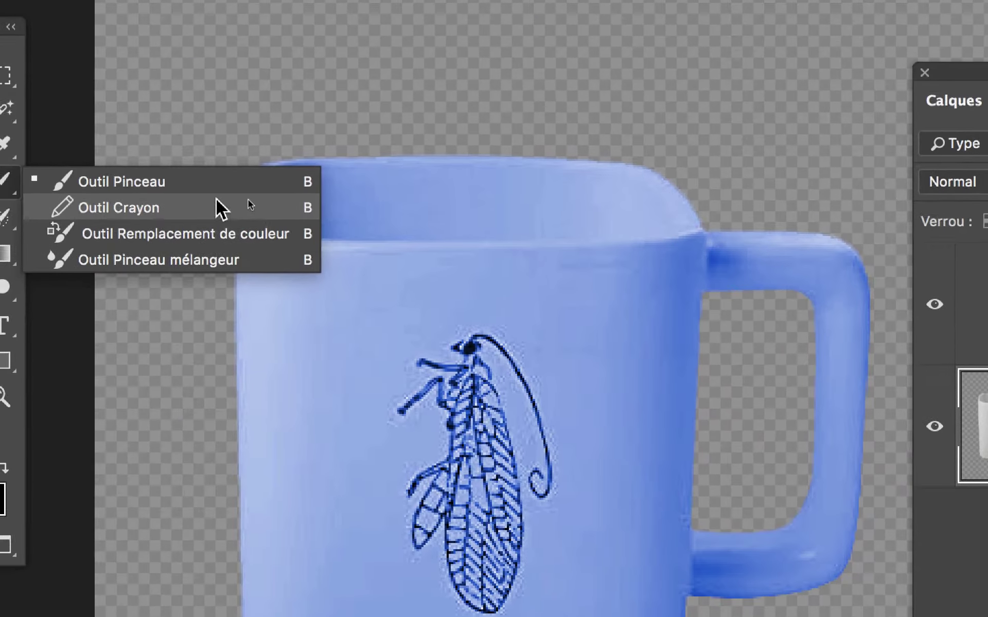
click(155, 175)
click(317, 241)
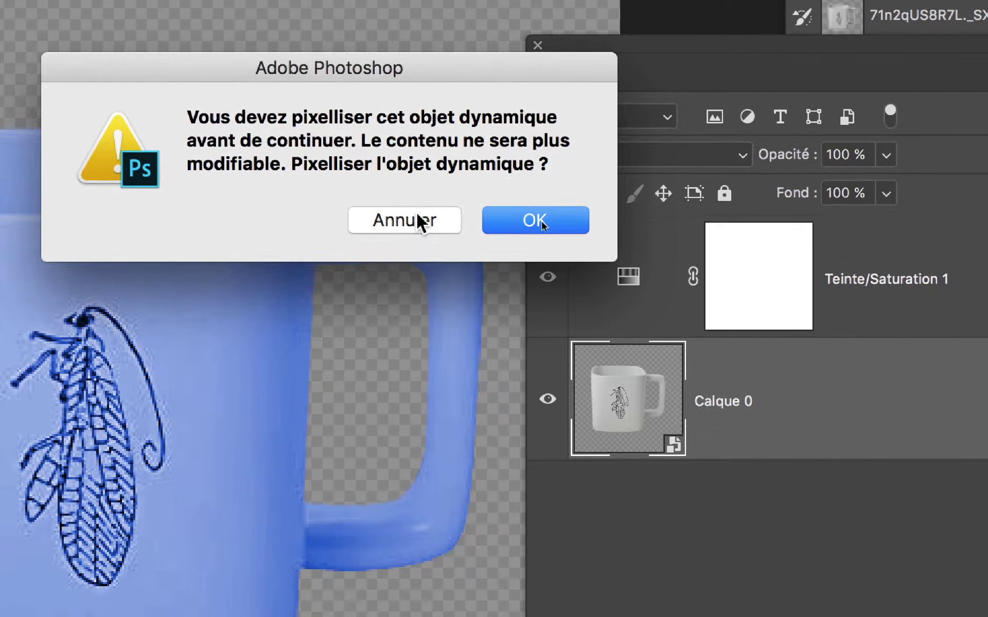
click(418, 219)
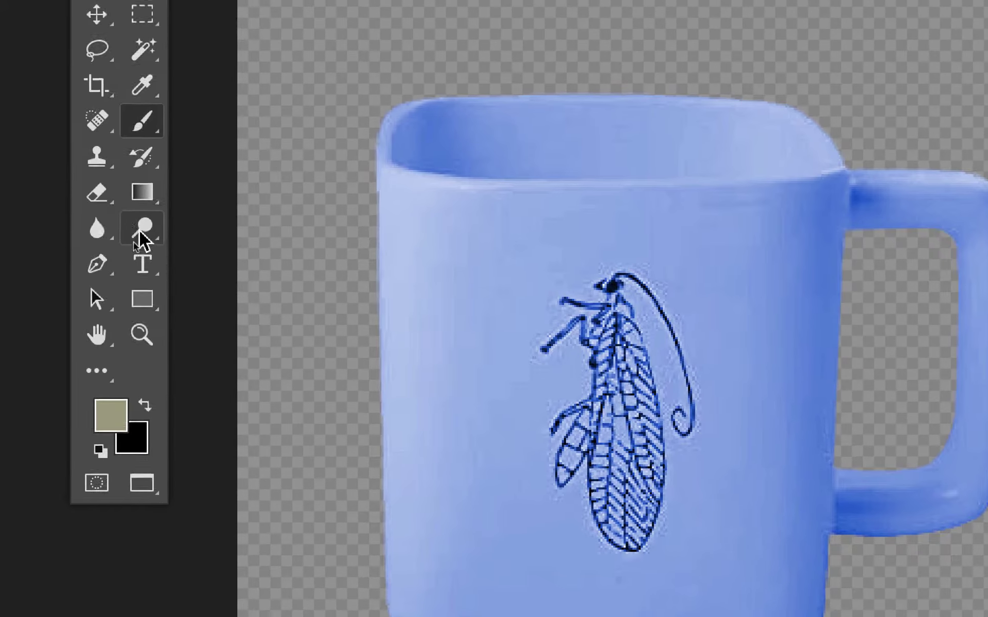
right_click(125, 219)
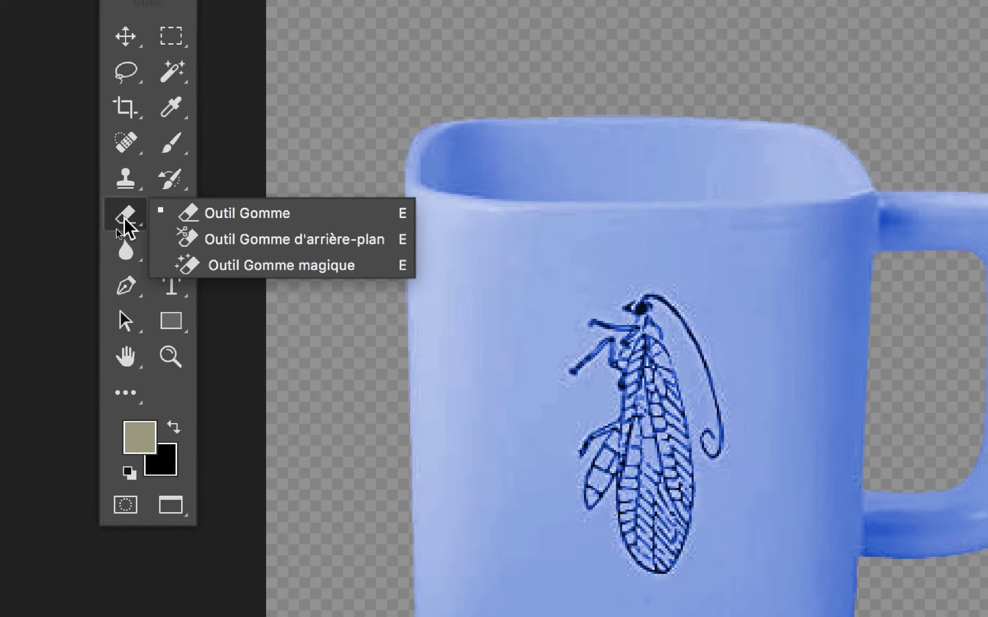
click(204, 220)
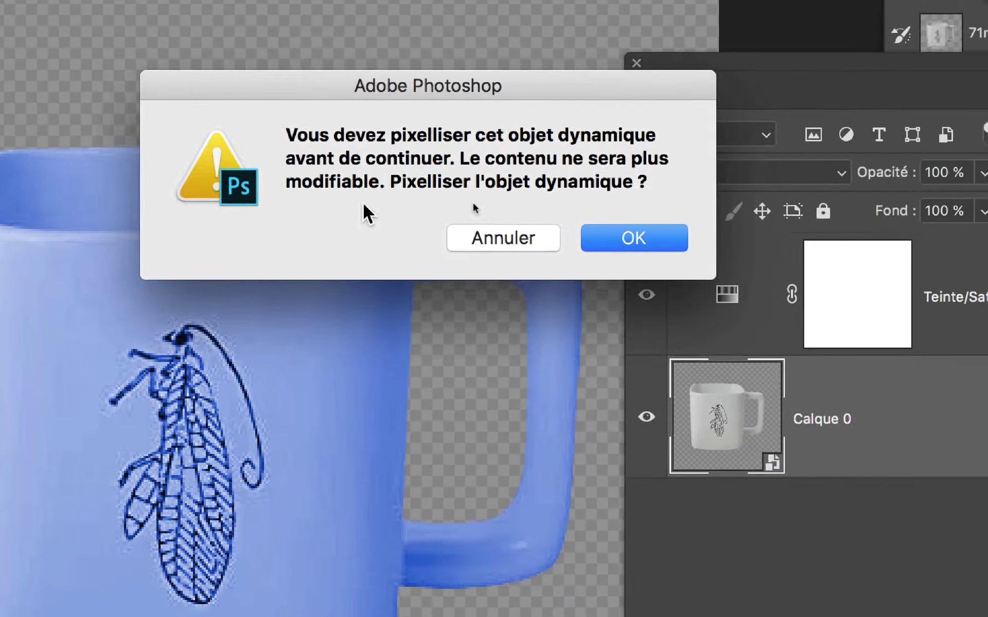
click(476, 244)
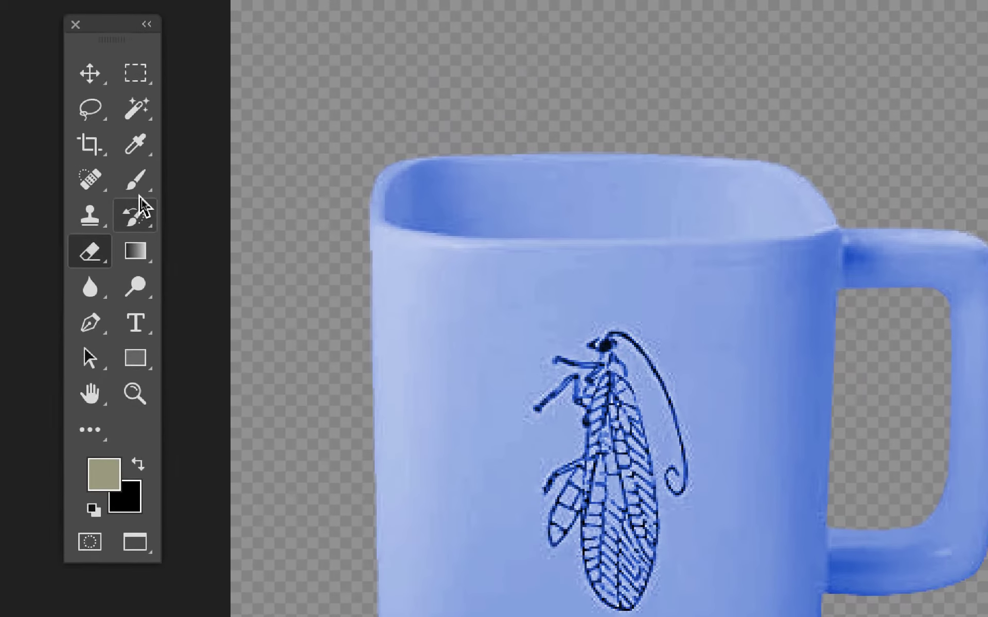
right_click(138, 194)
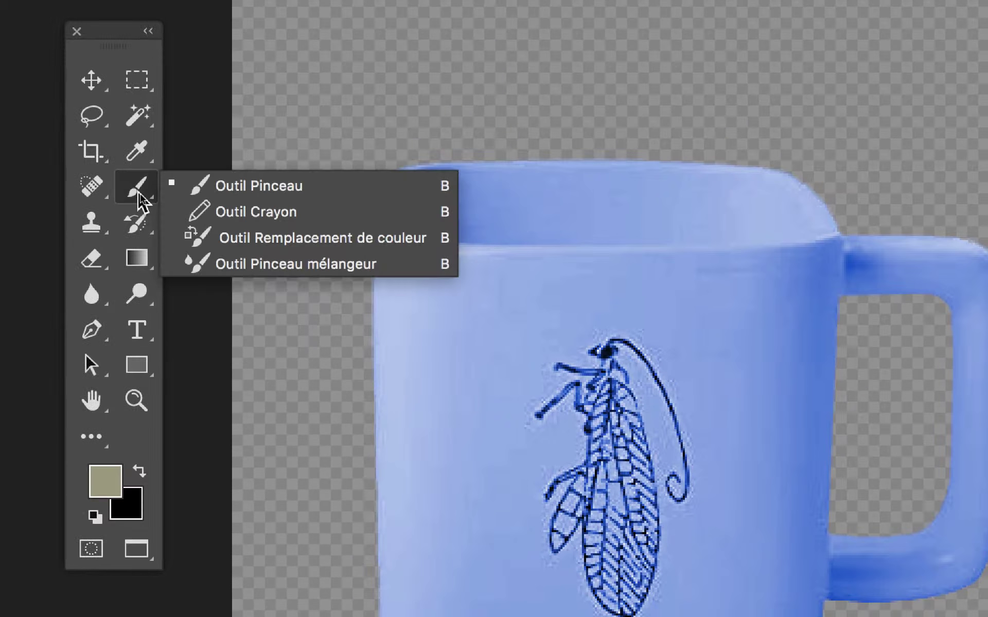
click(139, 204)
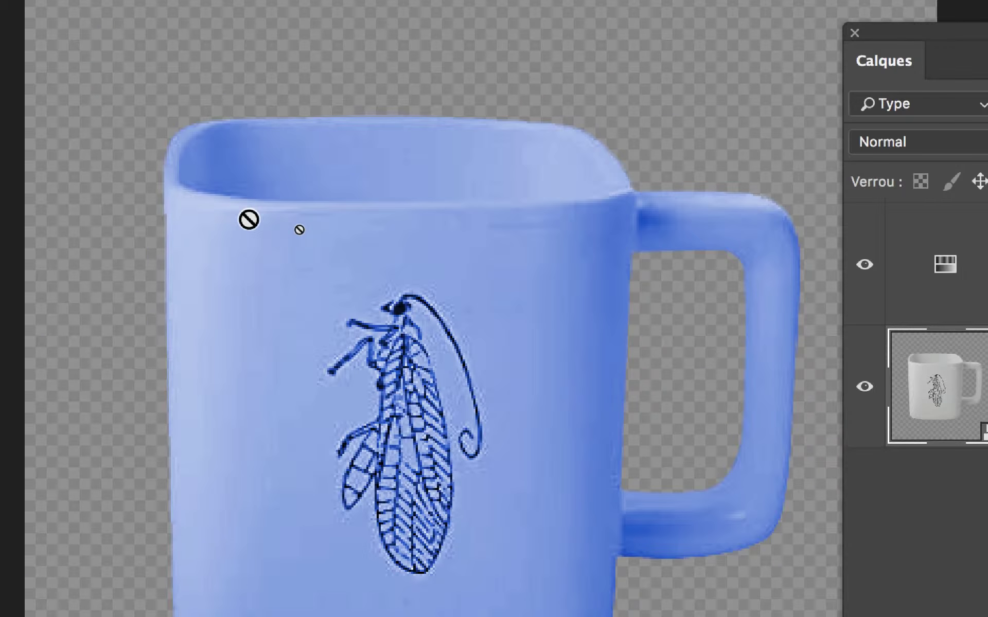
click(258, 222)
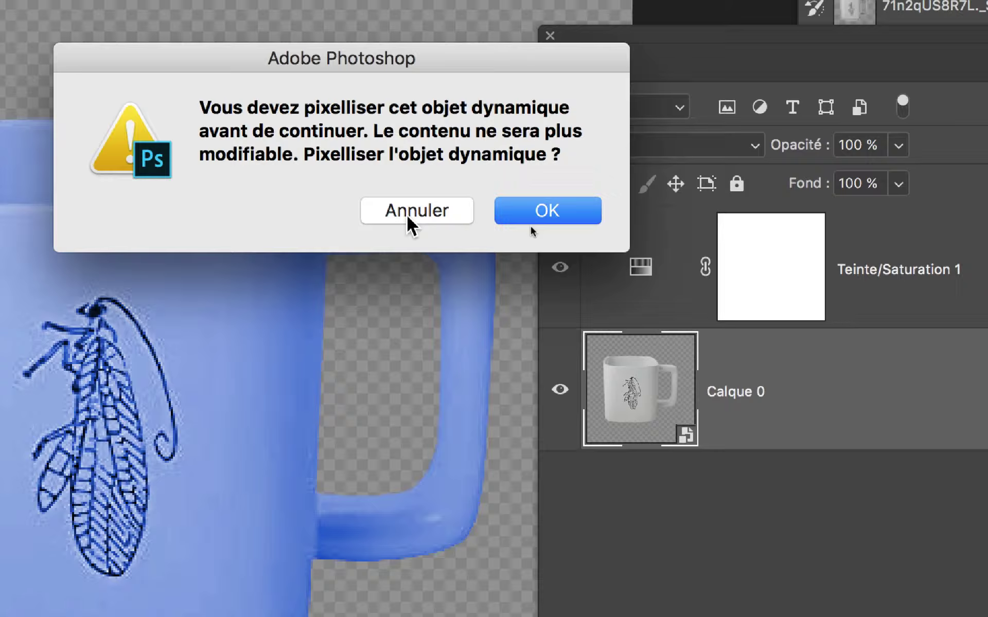
click(407, 215)
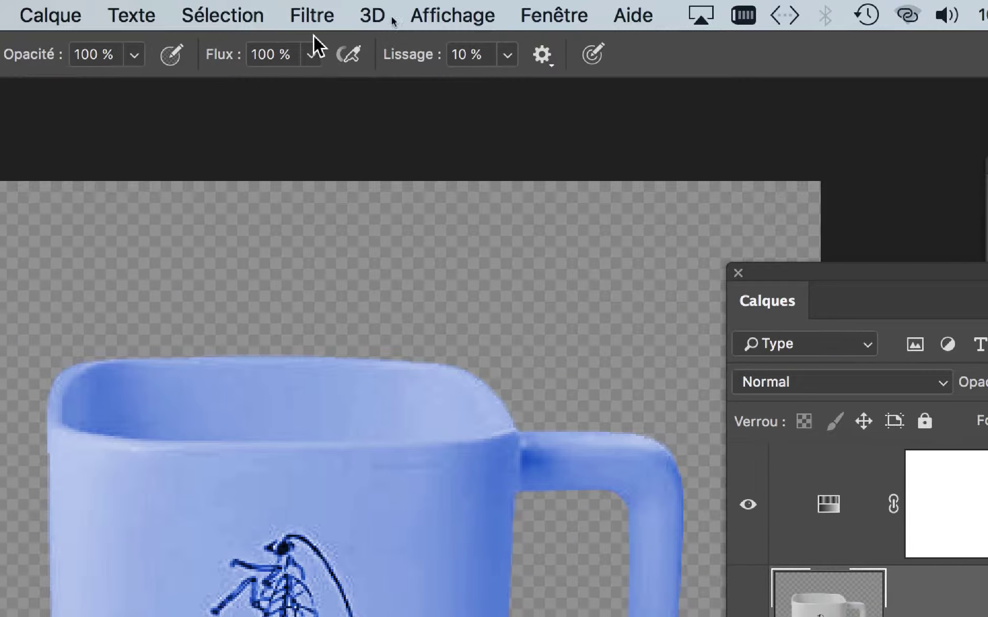
Apply an Accentuation (Unsharp Mask) smart filter with 77% amount and 193,5-pixel radius
click(319, 17)
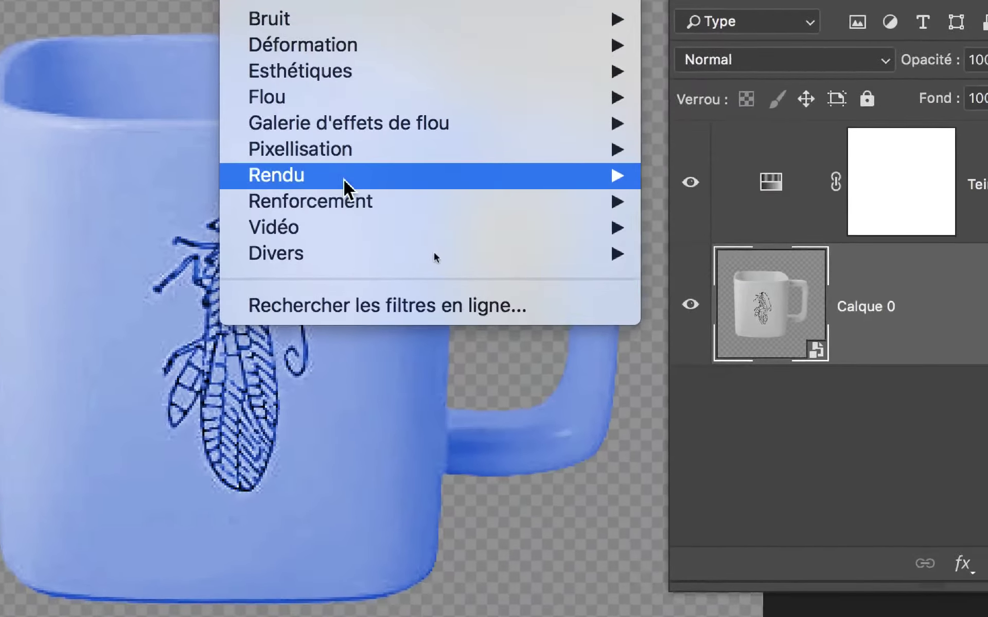
mouse_move(310, 202)
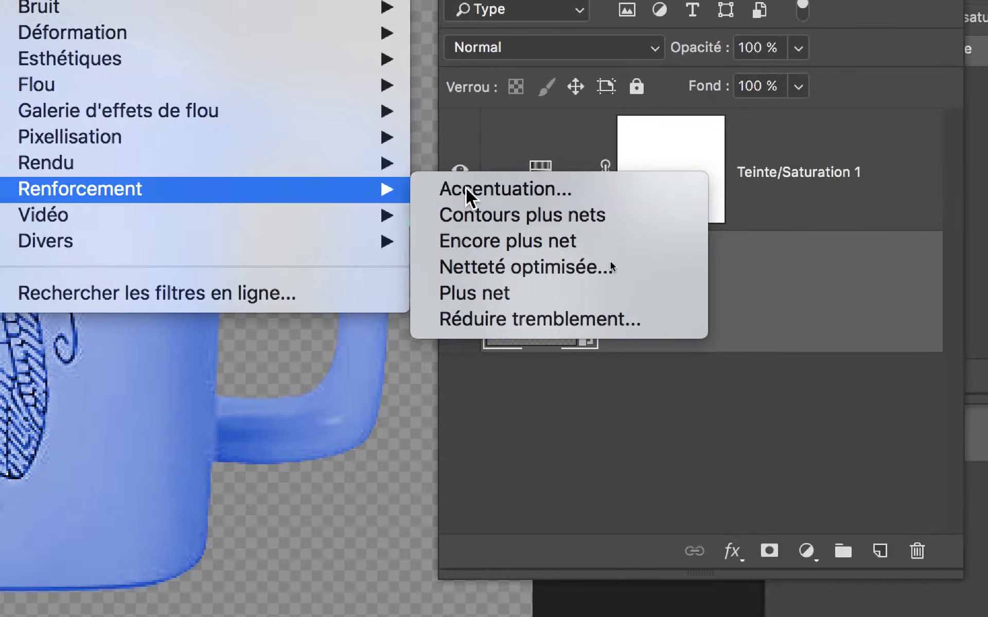
click(465, 187)
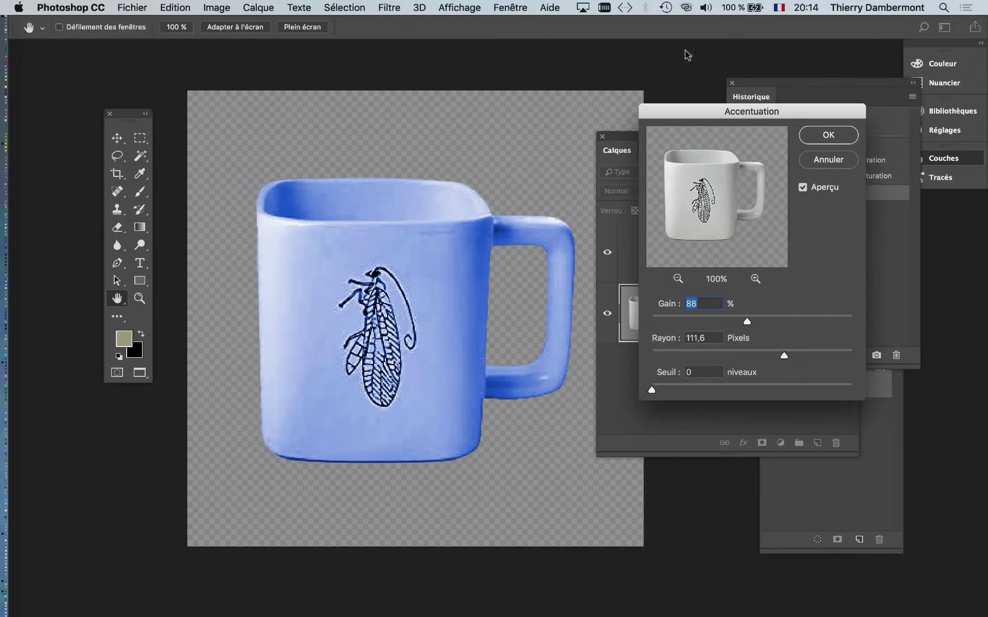
mouse_move(692, 118)
mouse_down()
mouse_move(653, 84)
mouse_move(593, 73)
mouse_up()
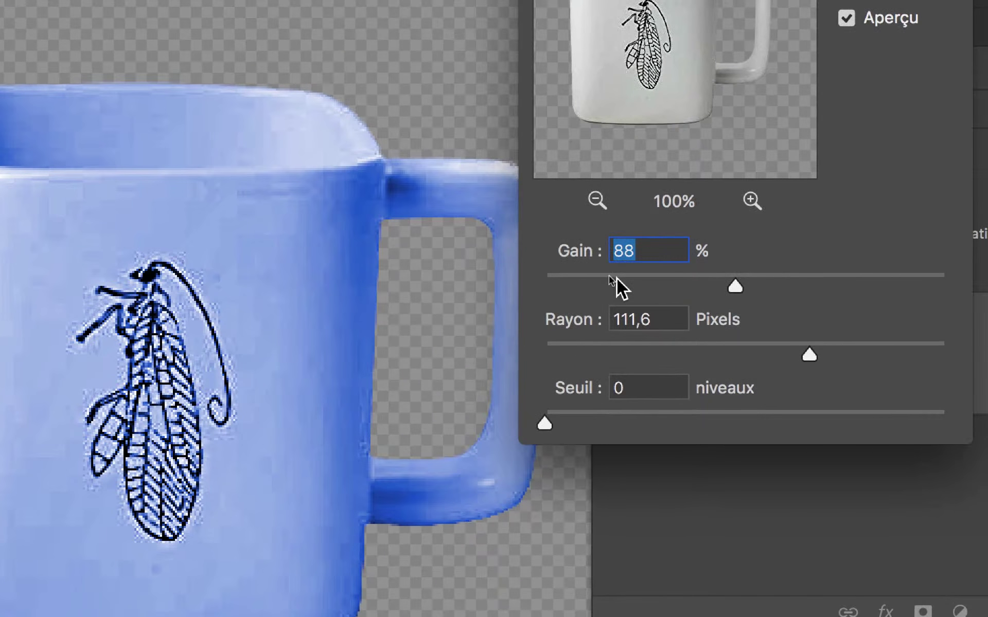
click(617, 279)
drag(618, 279, 642, 280)
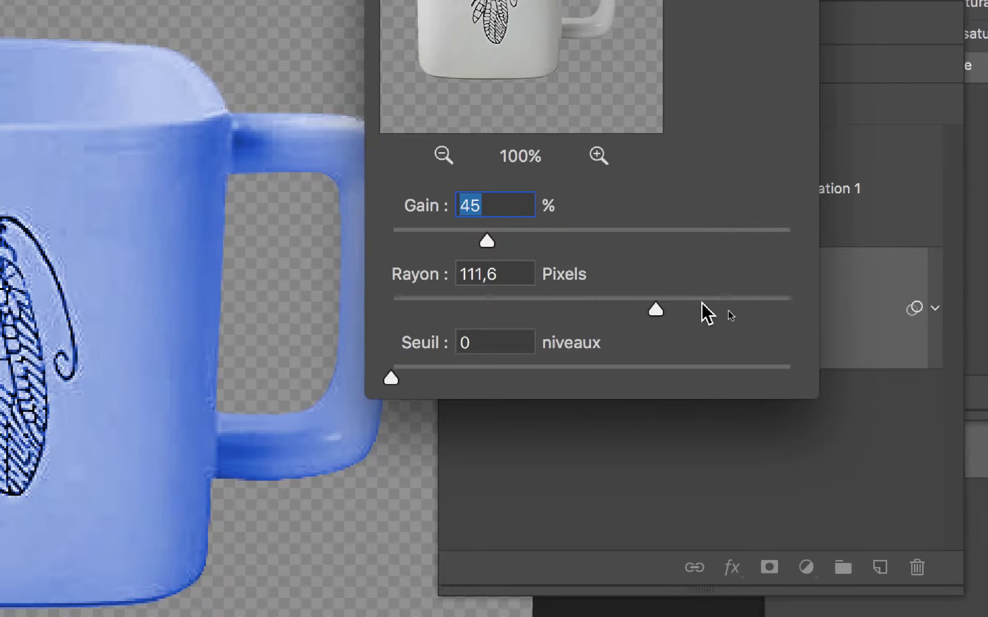
click(705, 307)
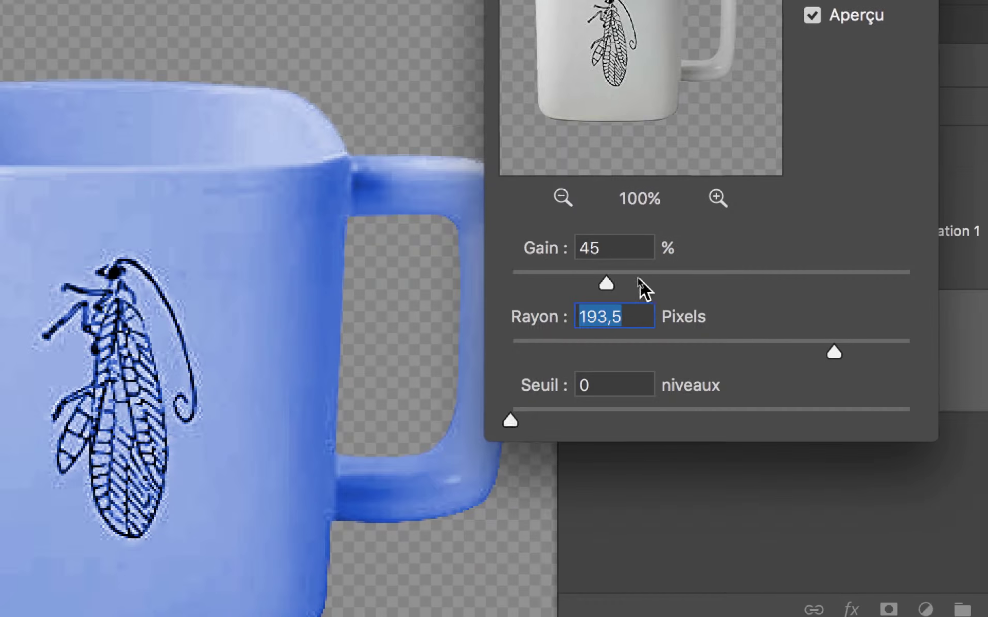
click(639, 279)
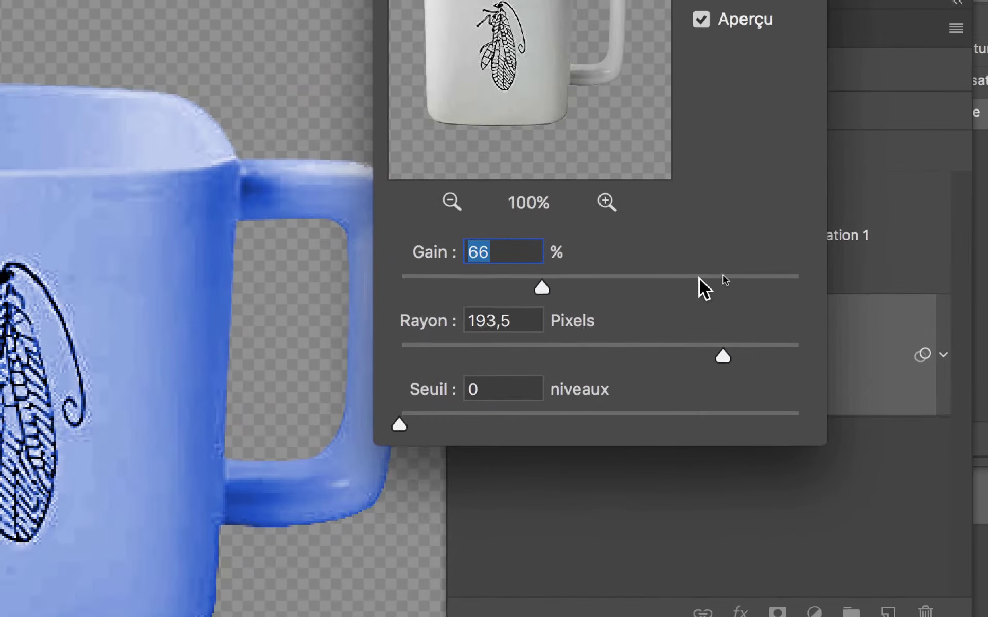
click(654, 286)
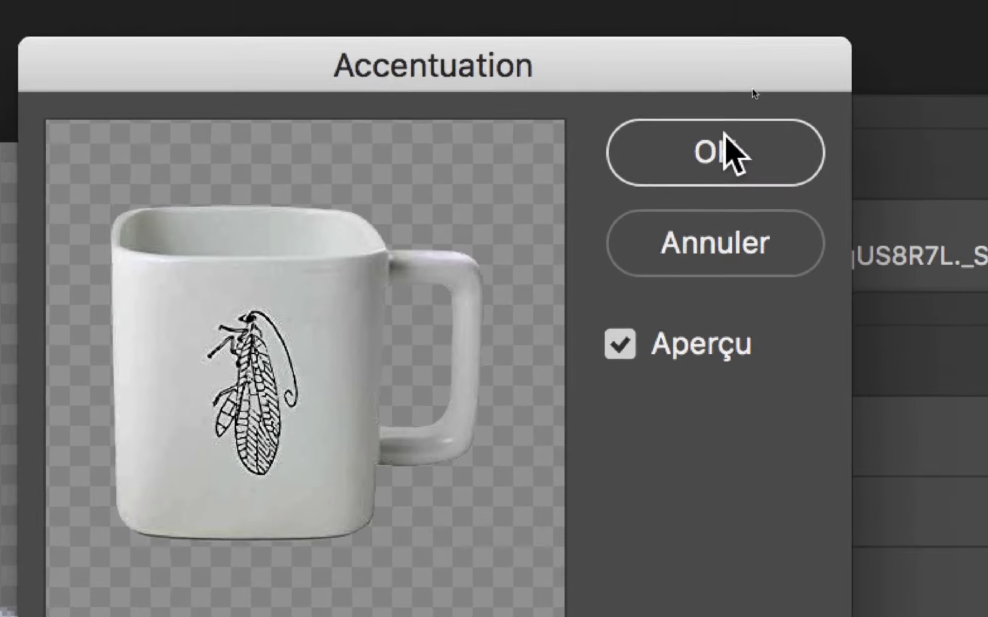
click(728, 28)
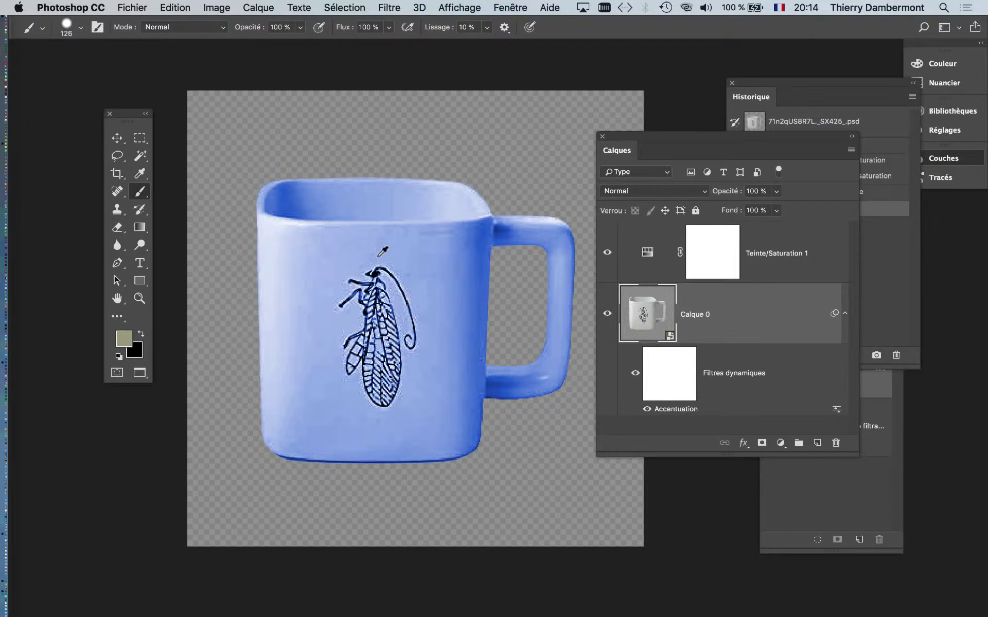
Toggle the Accentuation smart filter's visibility to compare the mug with and without sharpening
drag(627, 139, 654, 86)
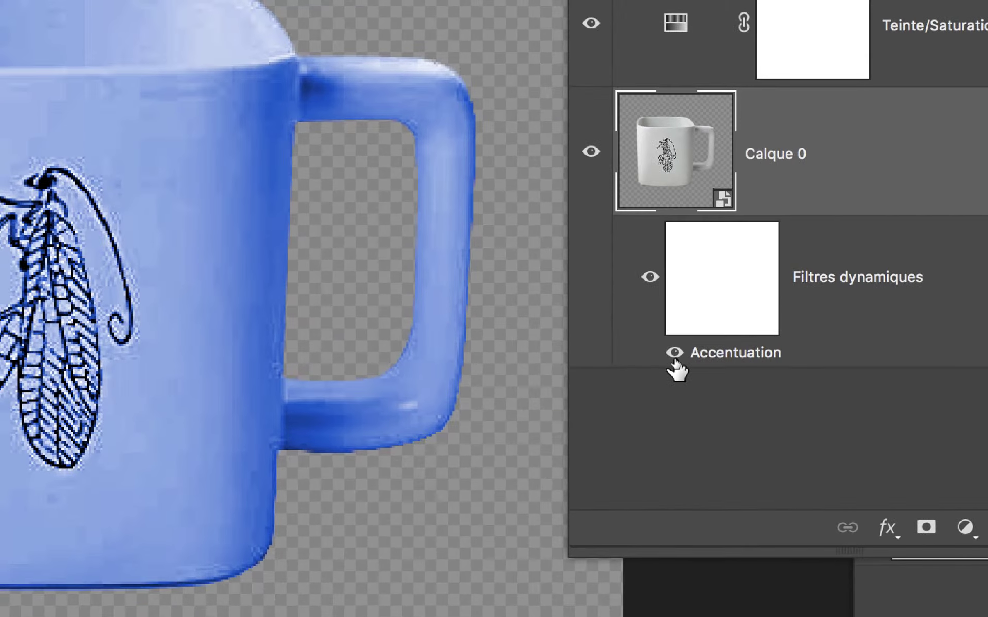
click(674, 354)
click(674, 355)
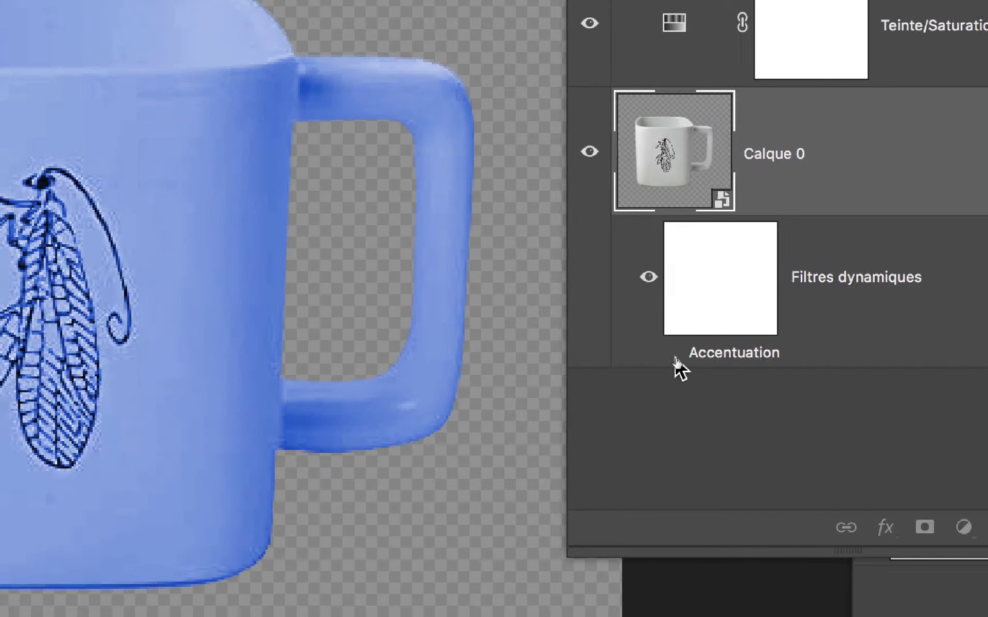
click(674, 354)
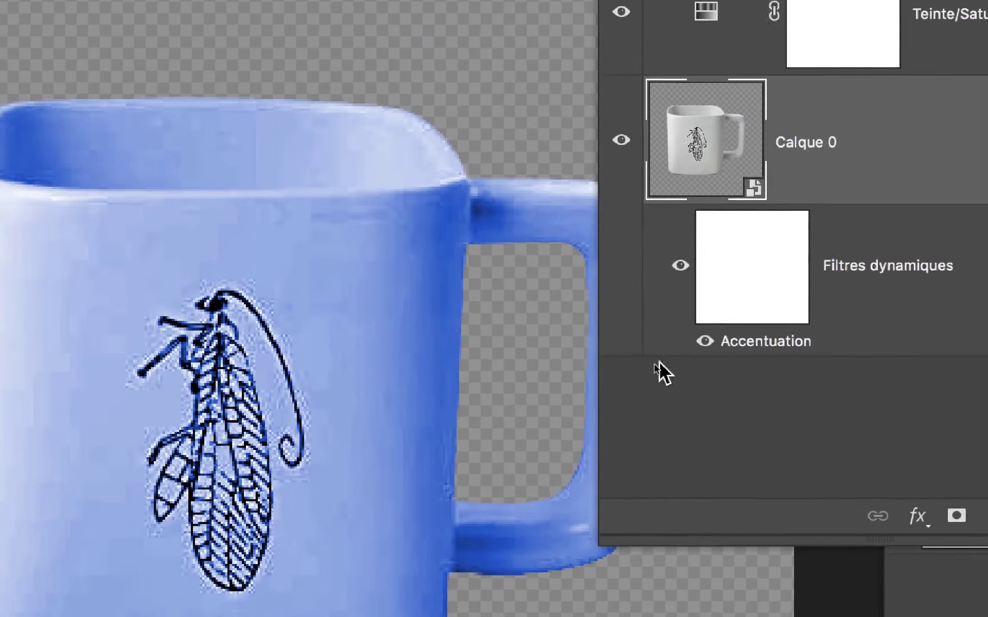
click(705, 342)
click(705, 341)
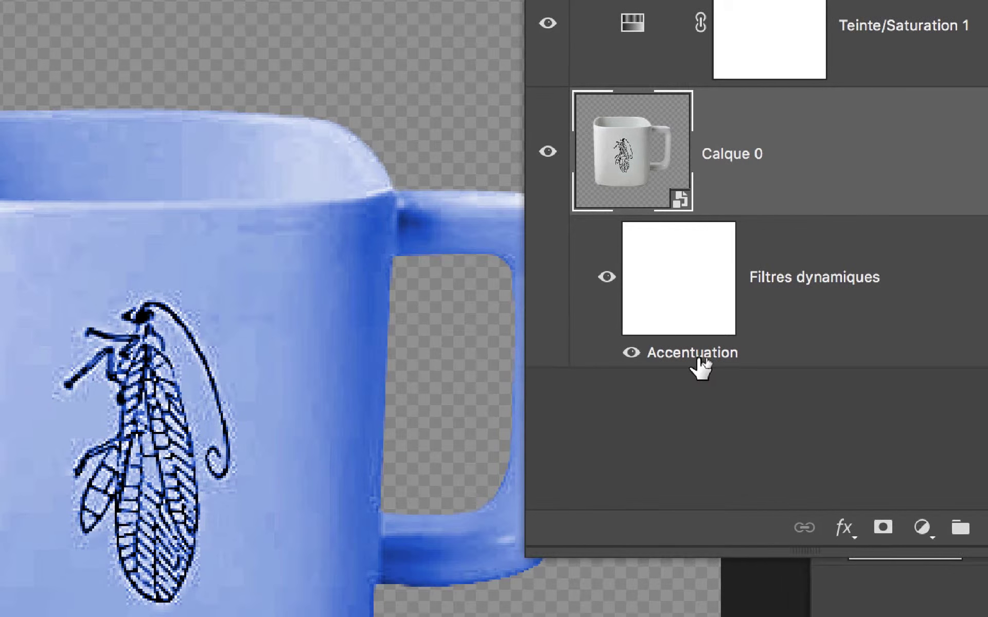
Raise the Accentuation filter's amount to 86%, then recheck it on and off
double_click(697, 360)
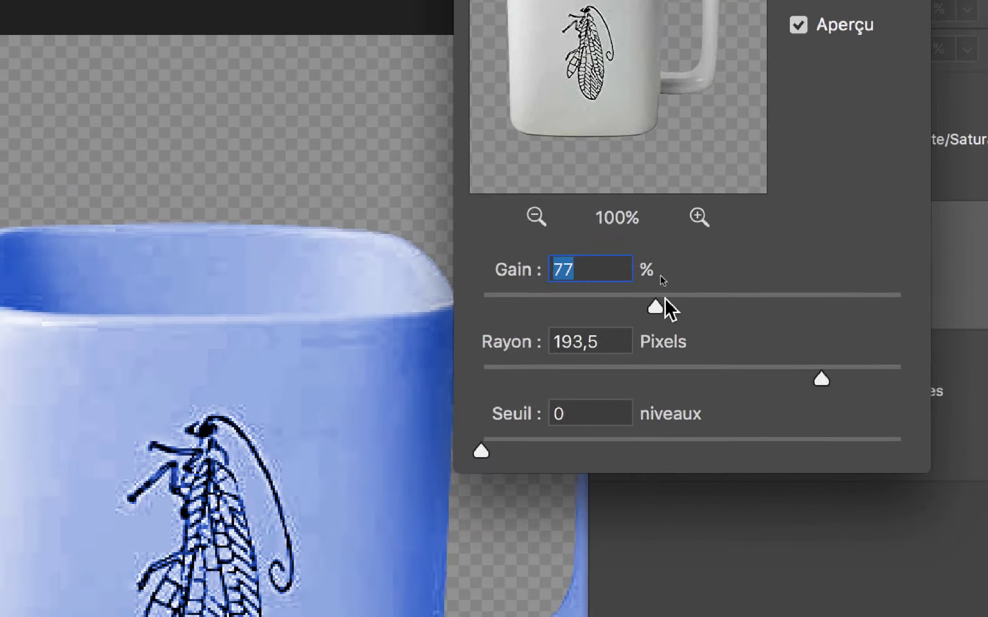
drag(591, 194, 611, 194)
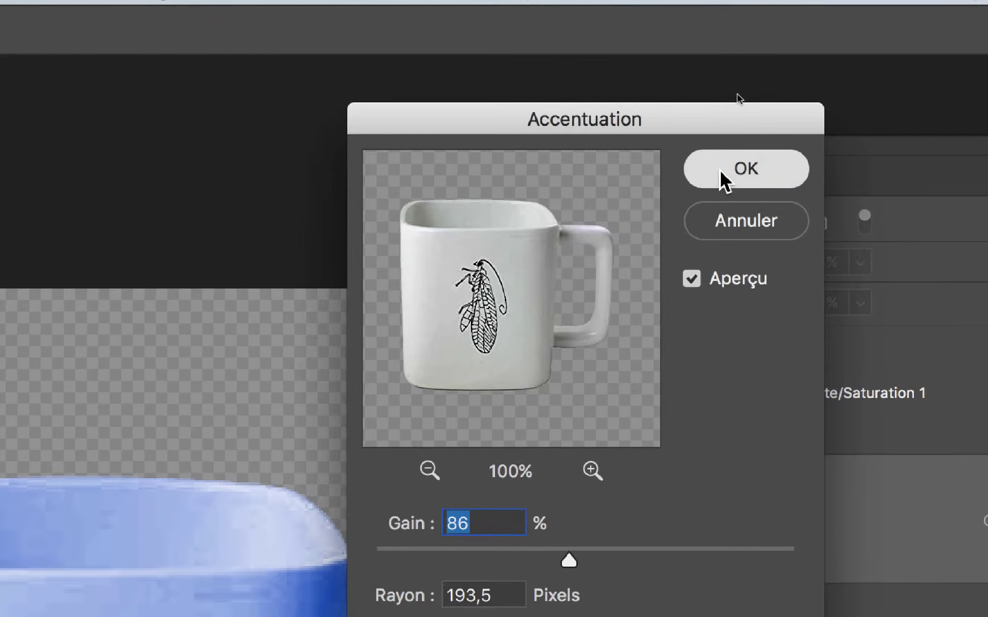
click(720, 171)
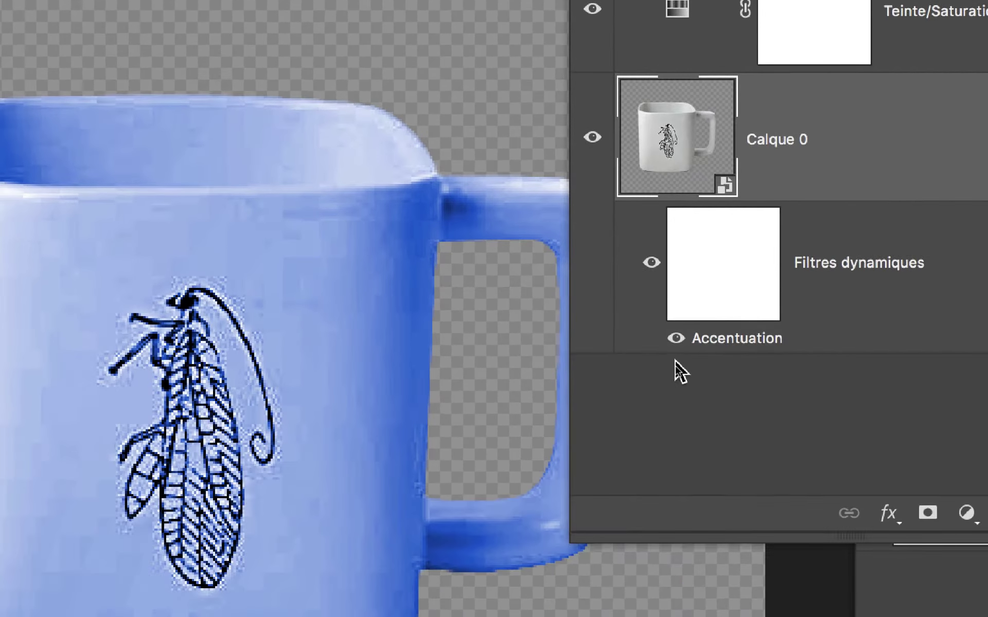
click(677, 360)
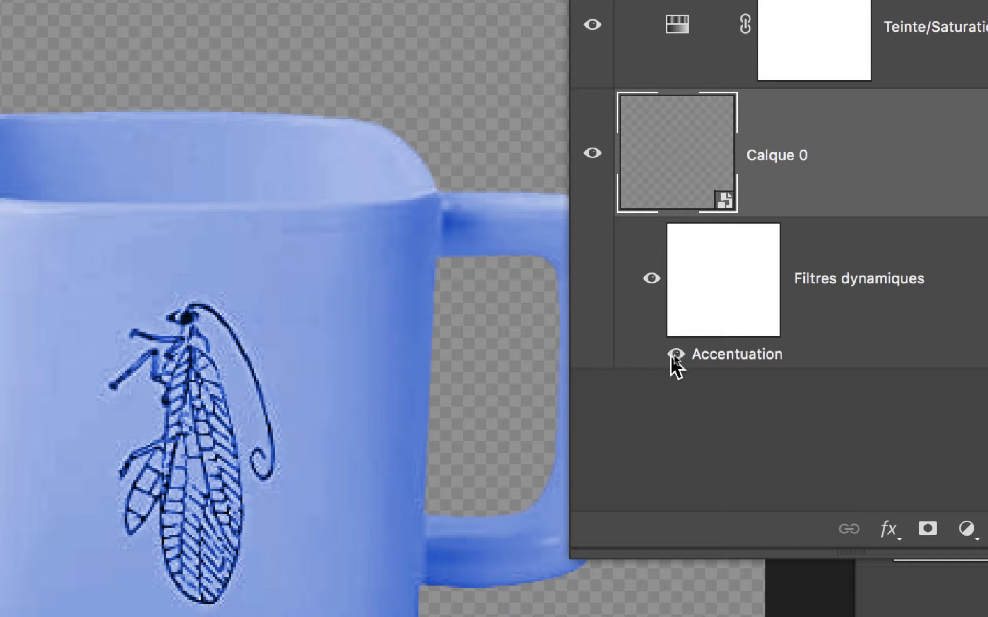
click(675, 355)
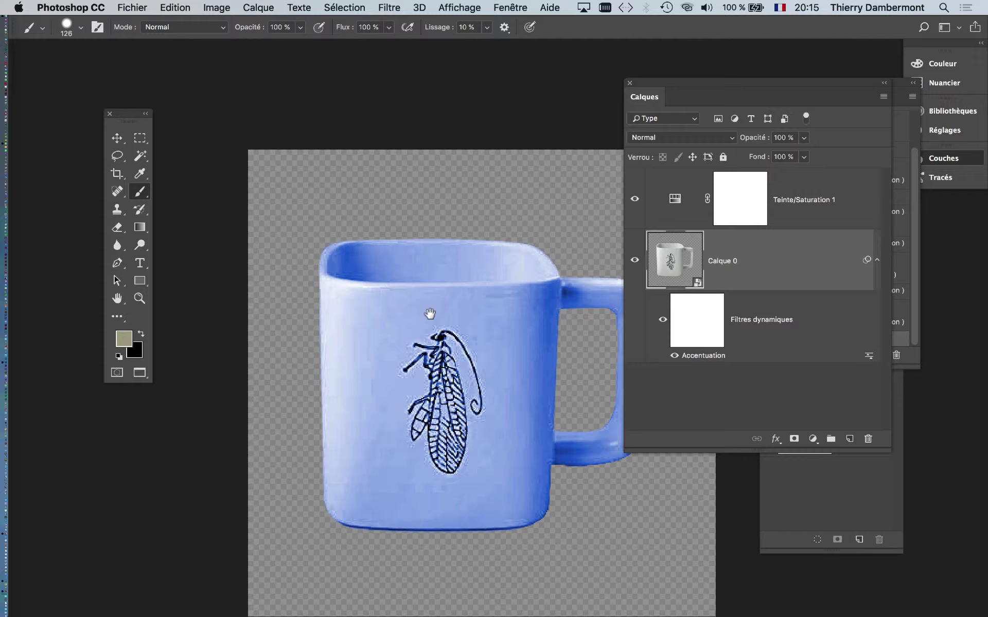
Set the Teinte/Saturation 1 adjustment to hue 221 and saturation 48
drag(430, 313, 384, 260)
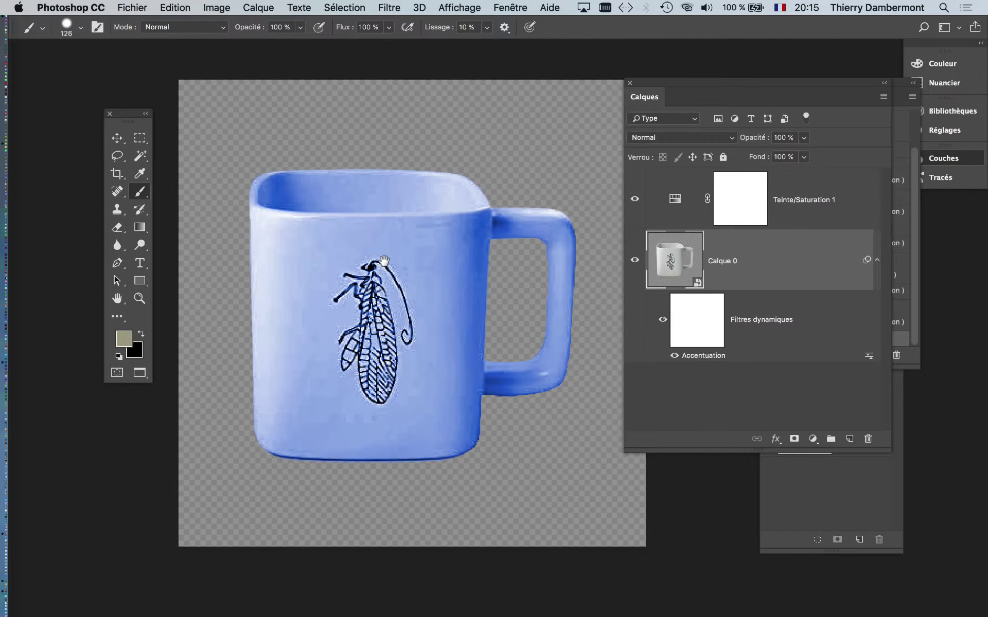
double_click(675, 200)
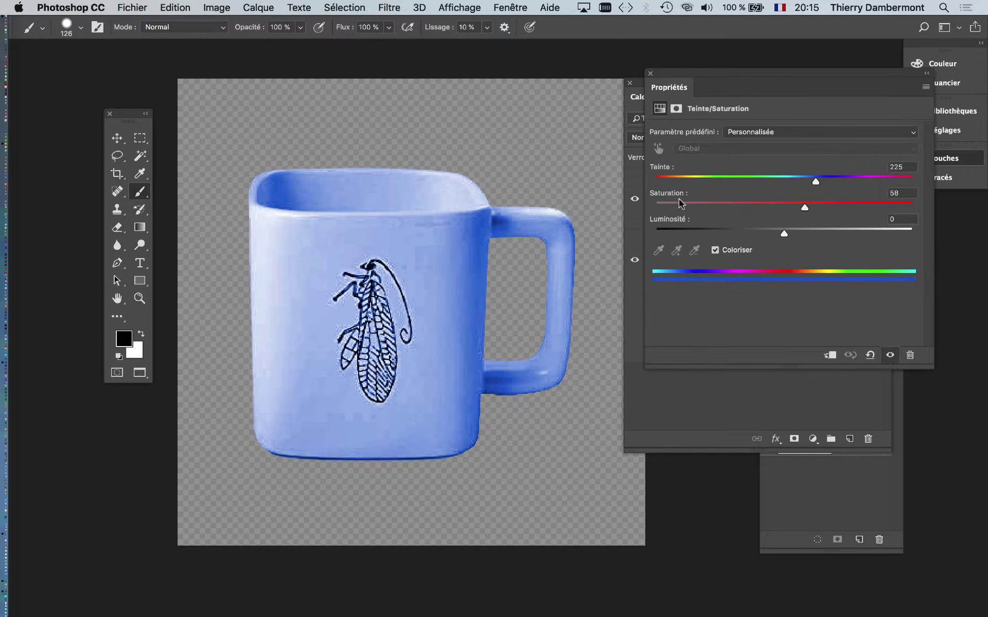
drag(687, 73, 625, 306)
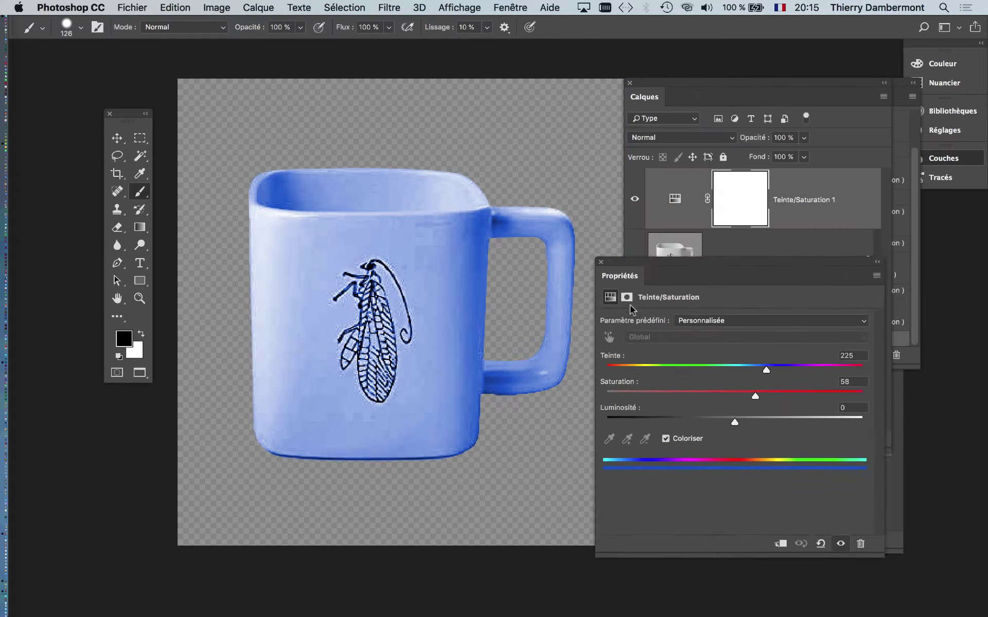
drag(734, 412, 754, 413)
mouse_move(713, 438)
mouse_down()
mouse_move(767, 414)
mouse_move(751, 413)
mouse_up()
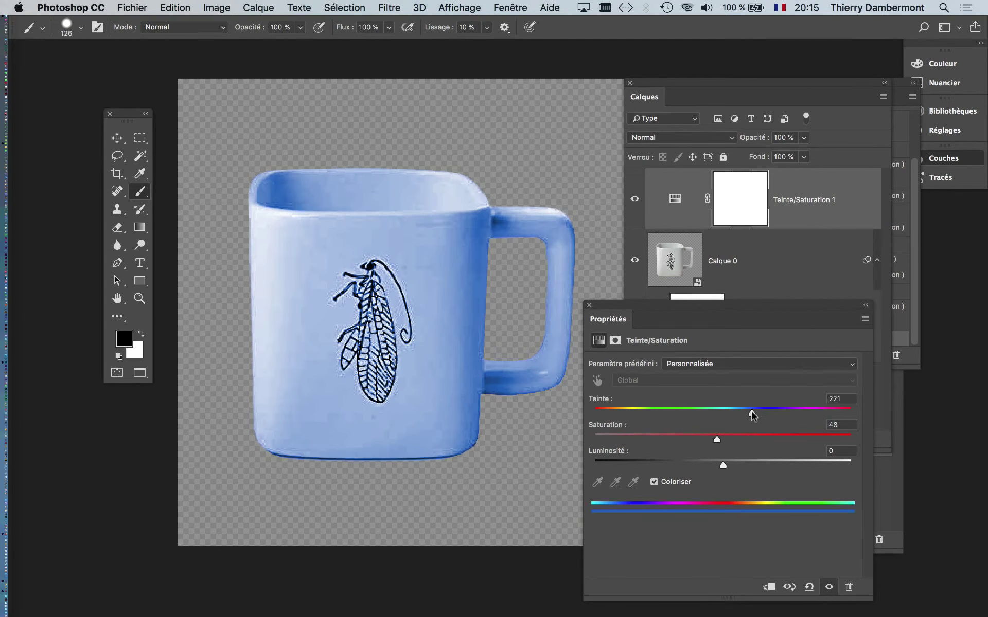
click(590, 305)
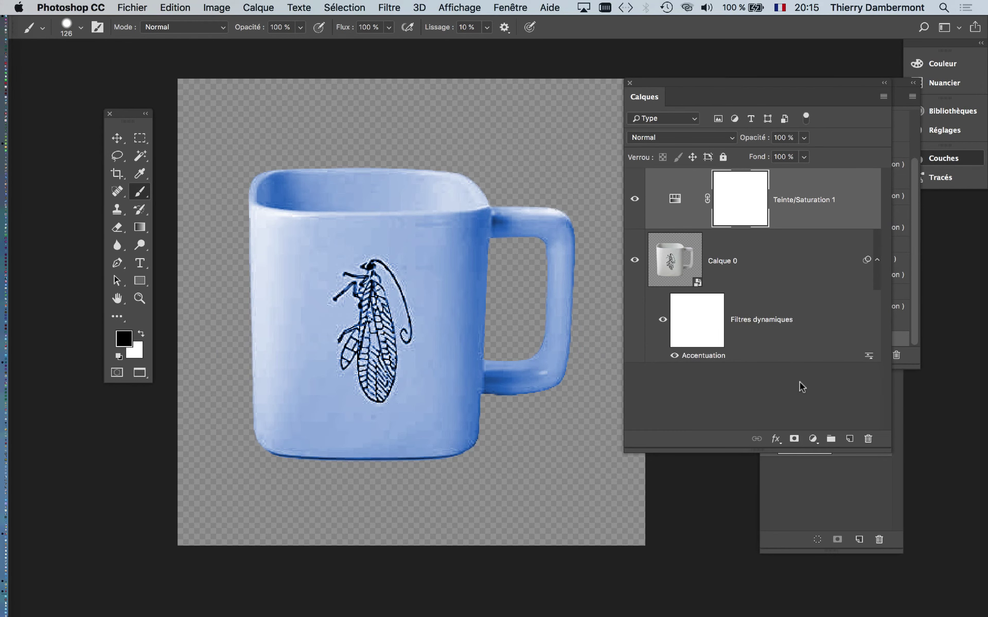